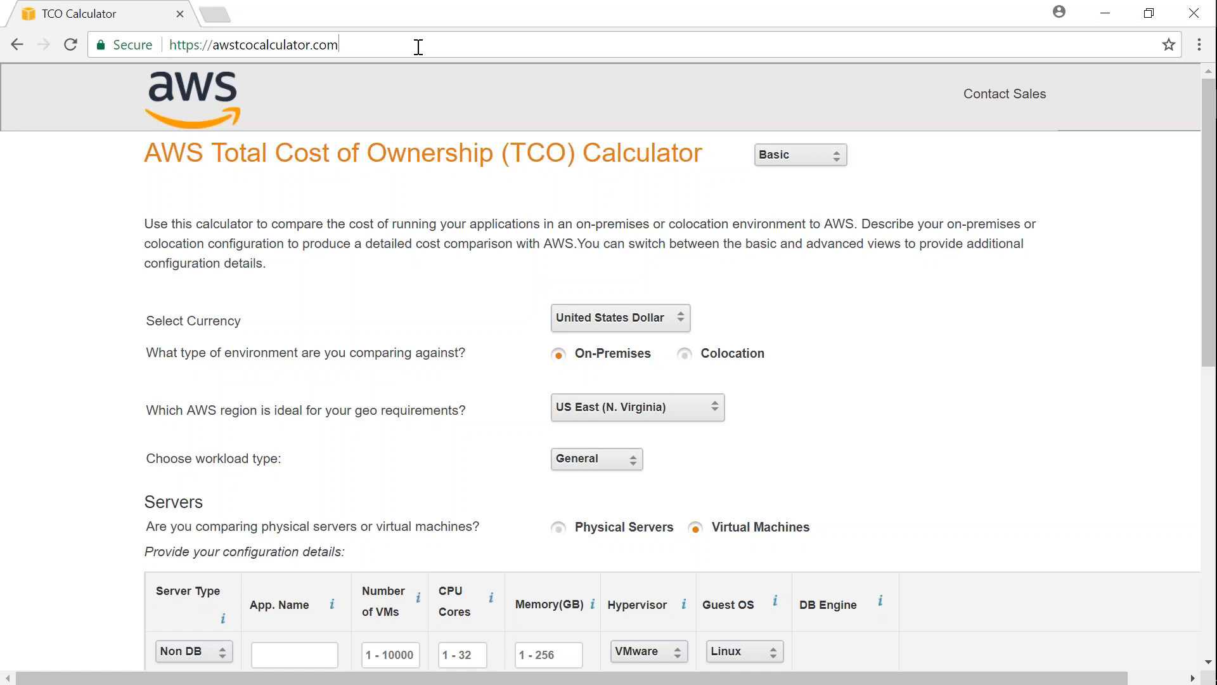
- Switch the calculator to the Advanced view to compare its configuration fields, and return it to the Basic view
left_click_drag(214, 44, 429, 51)
left_click(446, 52)
left_click(796, 157)
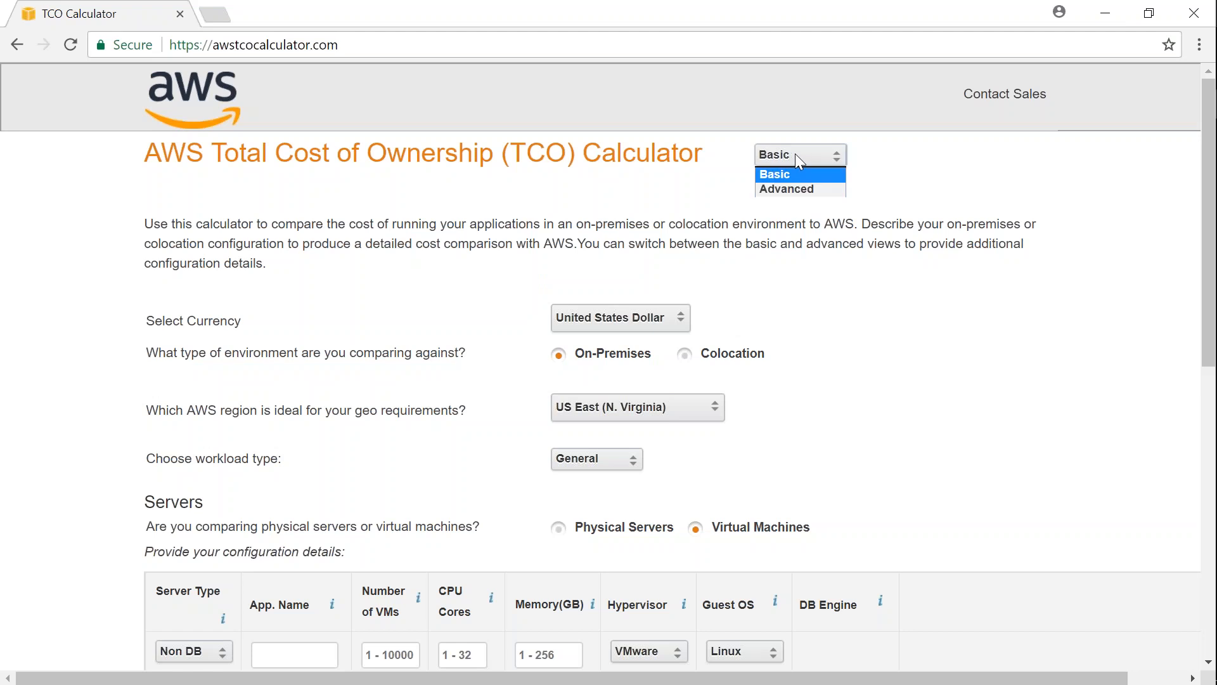
left_click(800, 190)
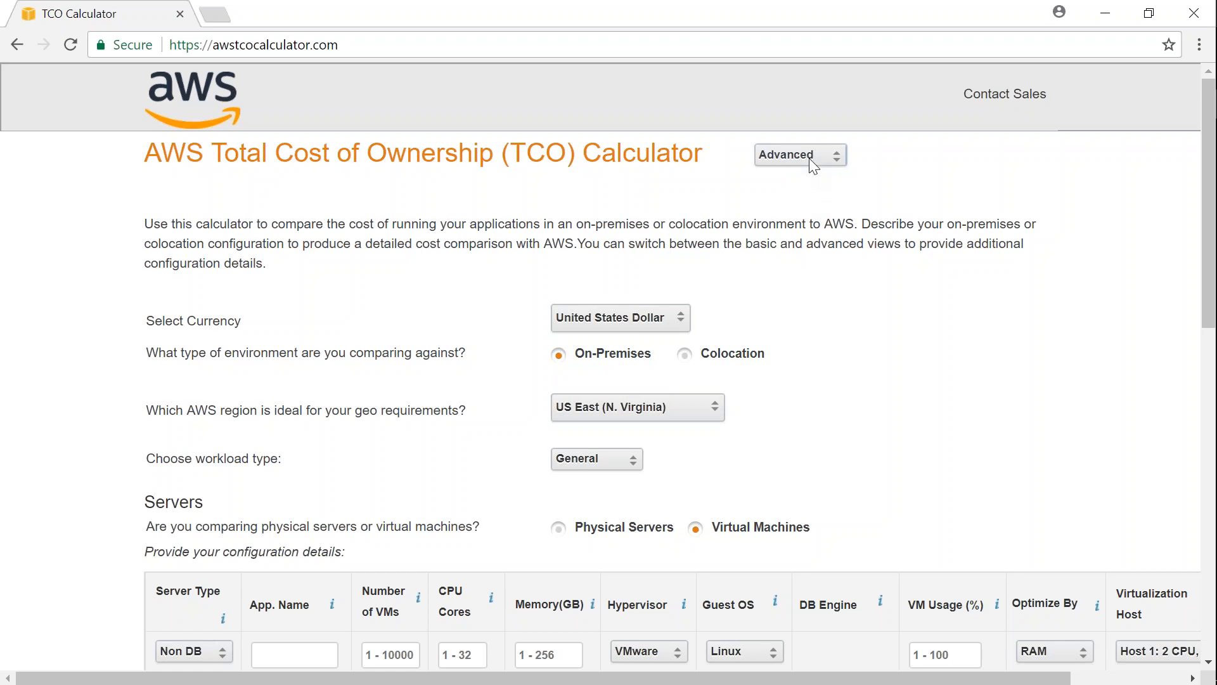
left_click(812, 165)
left_click(810, 175)
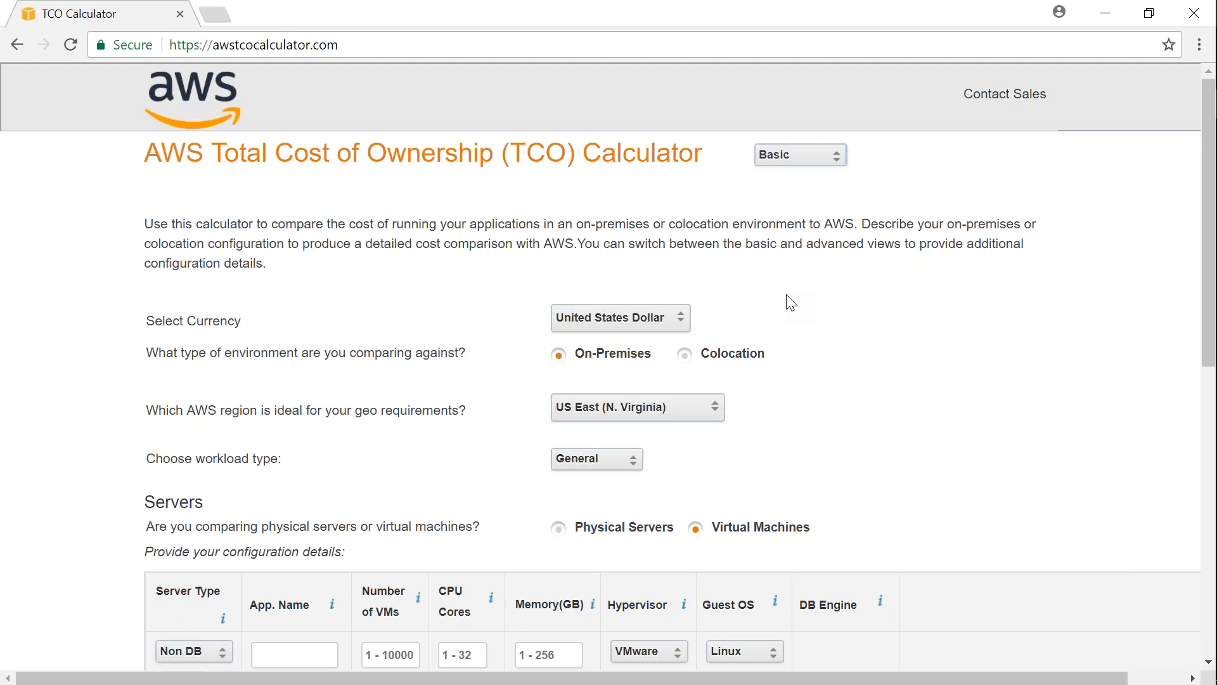
- Review the available currencies and AWS regions, keeping United States Dollar and US East (N. Virginia)
left_click(640, 317)
left_click(640, 317)
left_click(607, 415)
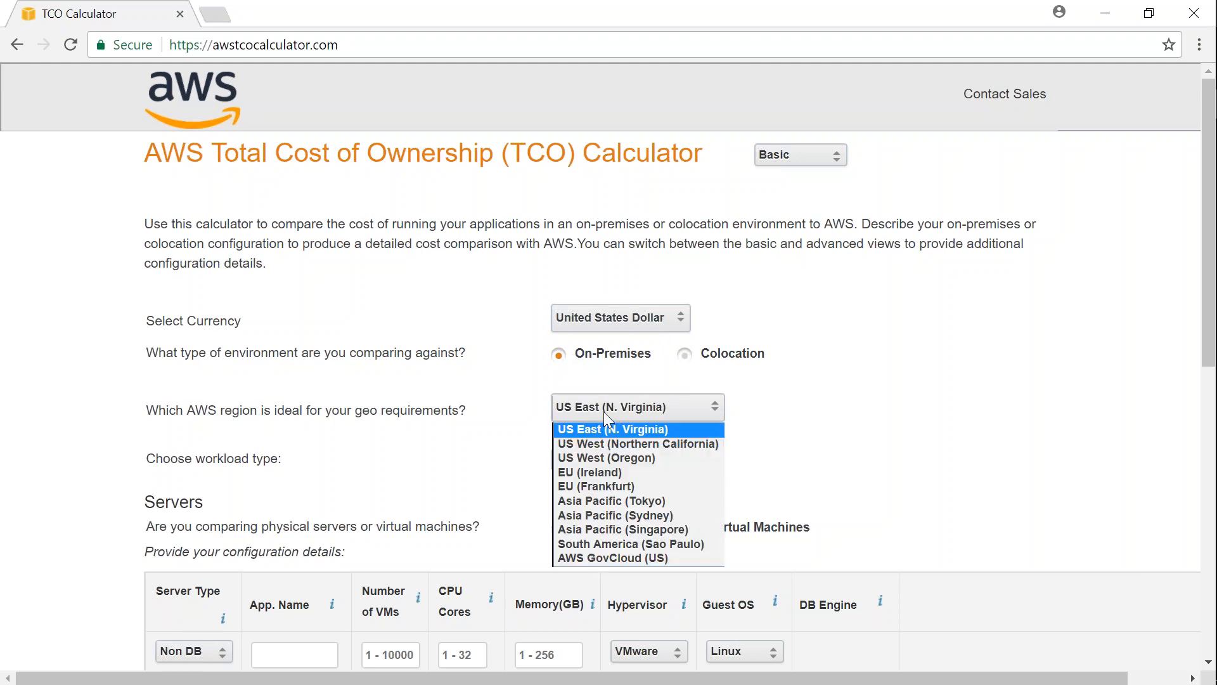
left_click(606, 414)
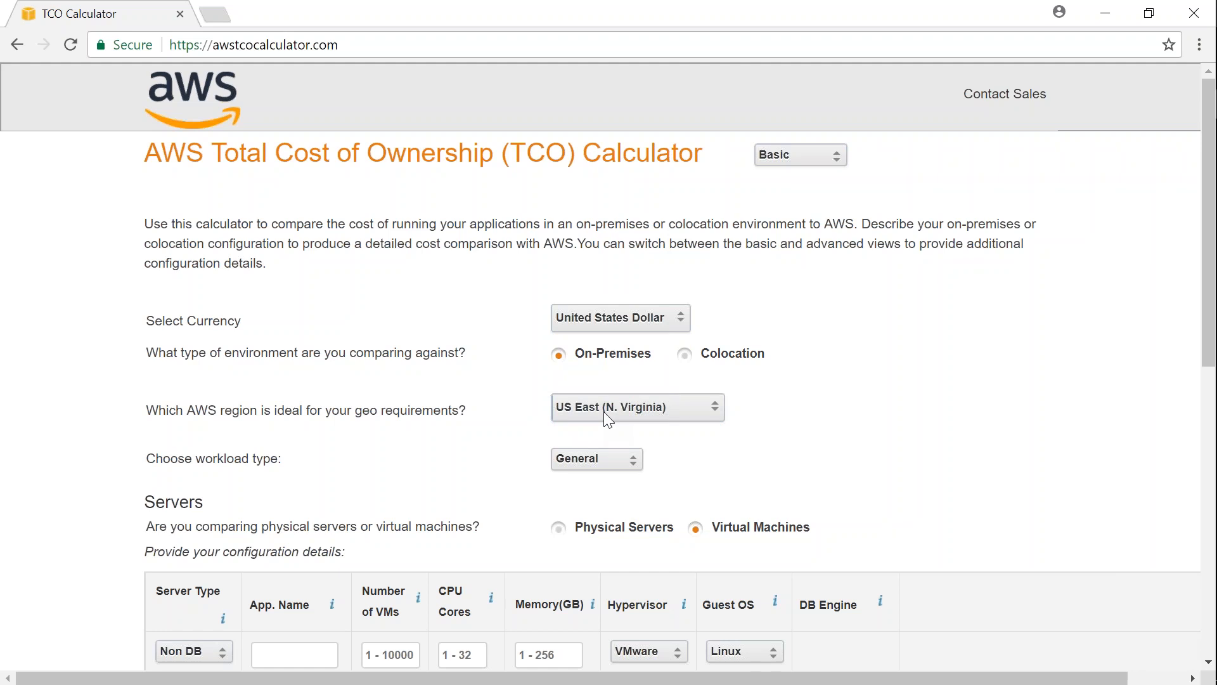
left_click(607, 416)
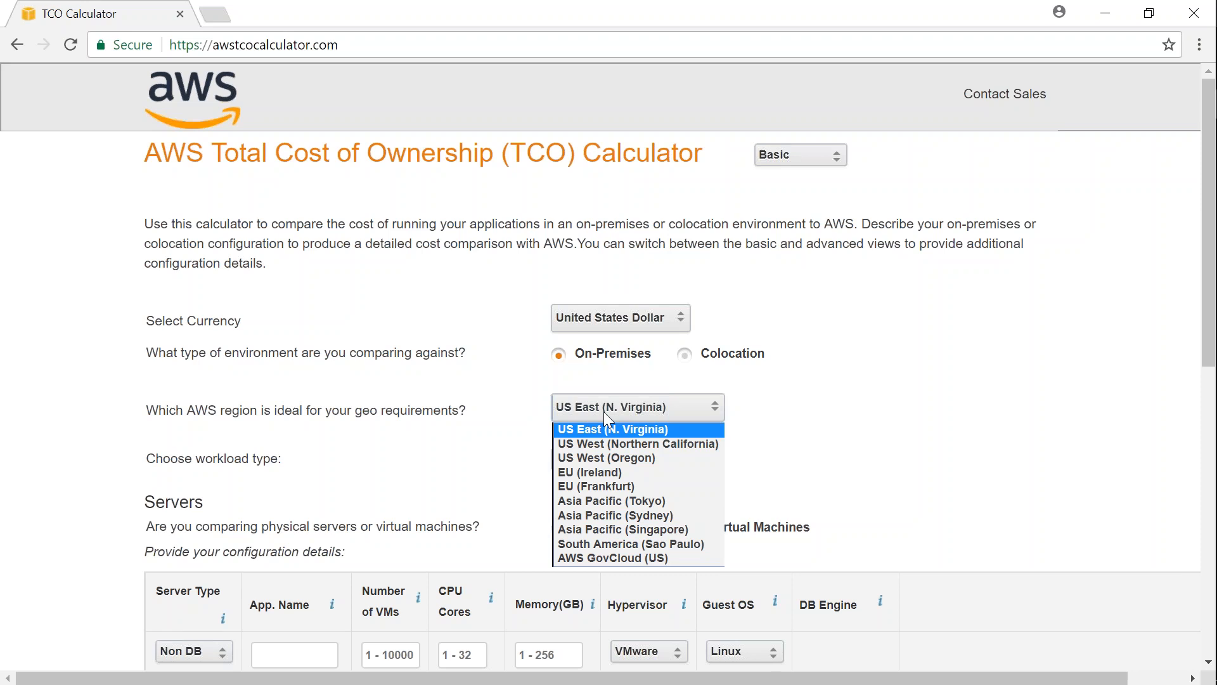
left_click(818, 415)
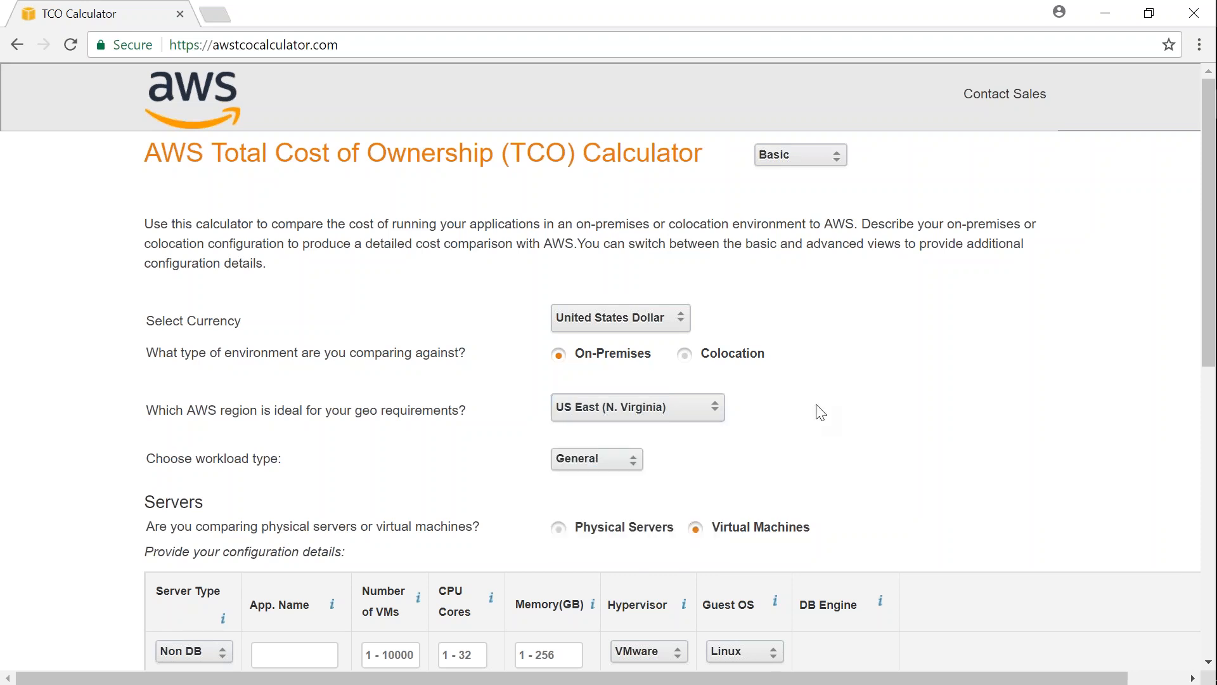
- Fill in the first server row as Web-Server with 3 VMs, 8 CPU cores and 16 GB of memory
scroll(804, 461, "down", 5)
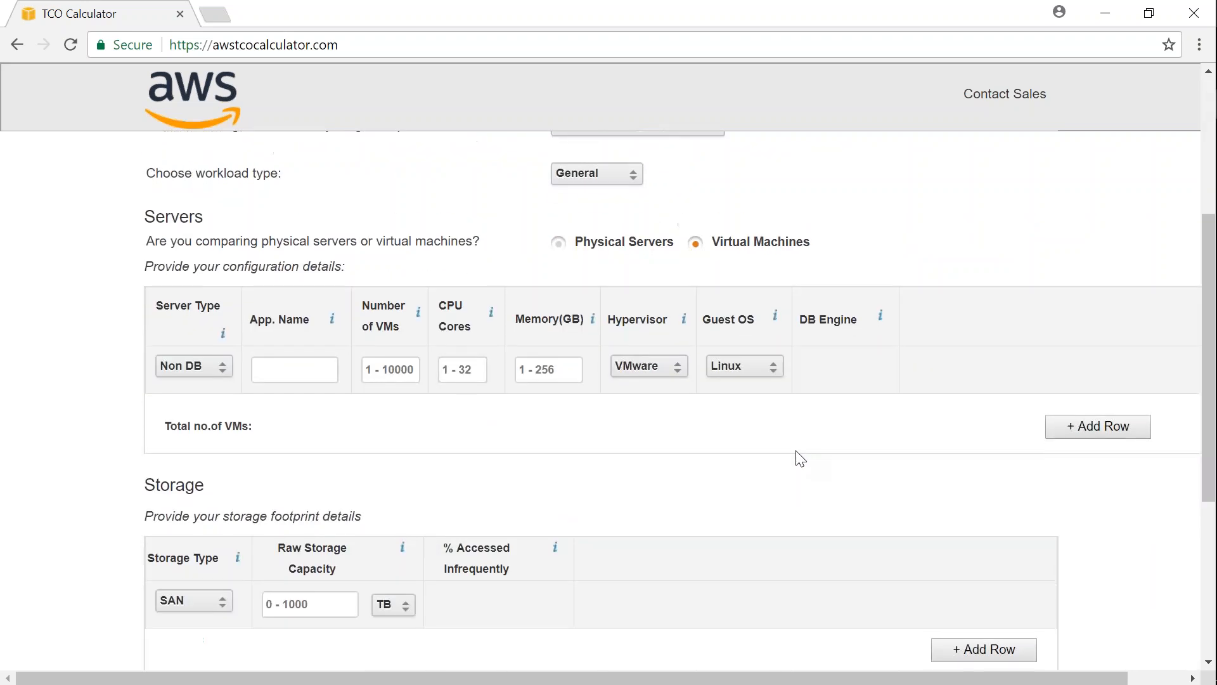
left_click(290, 368)
type("Web-S")
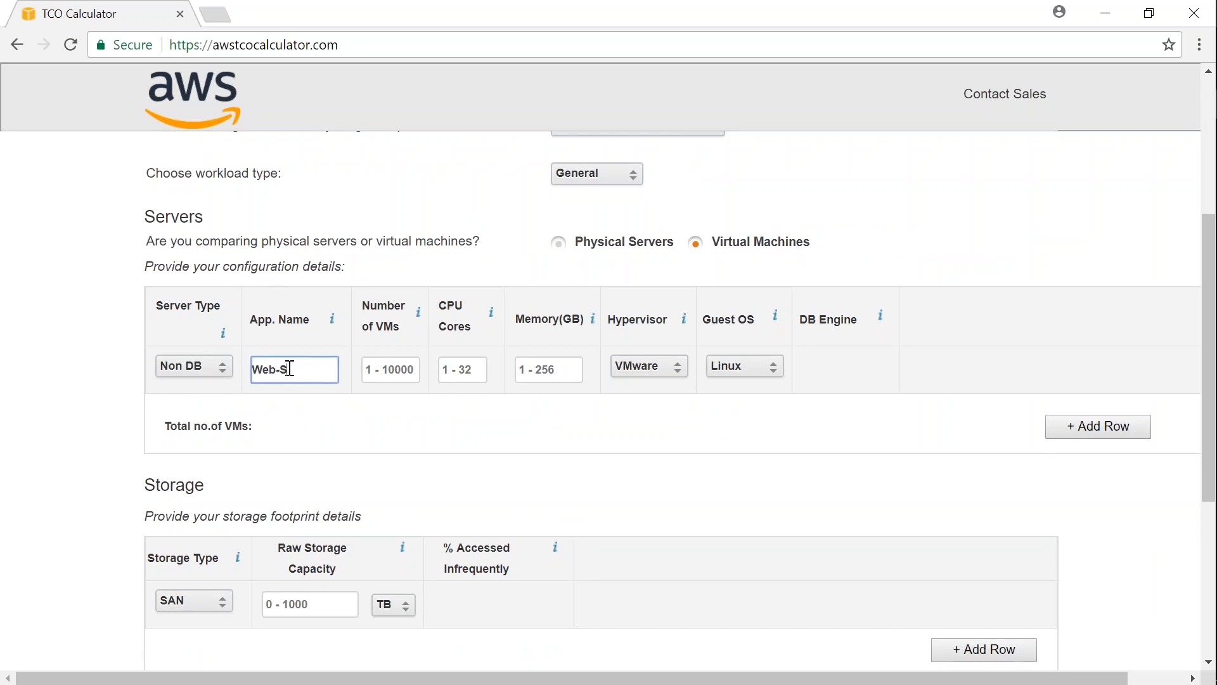
type("erver")
left_click(422, 370)
type("3")
left_click(453, 374)
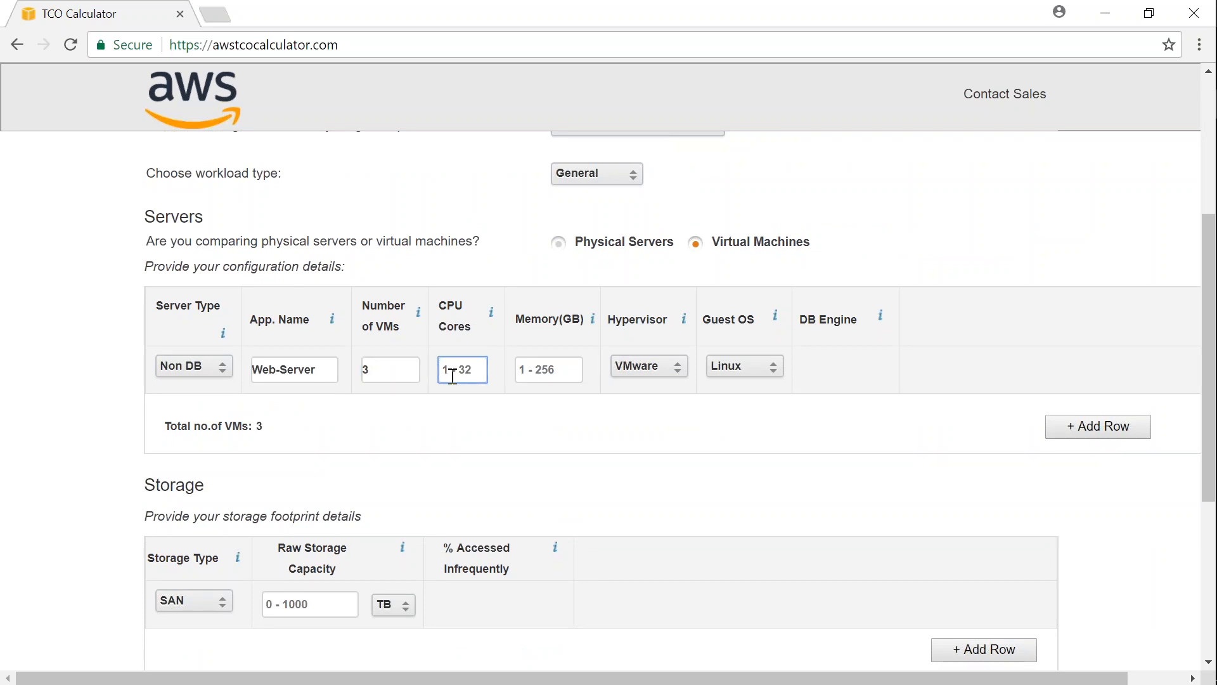
type("8")
key("Tab")
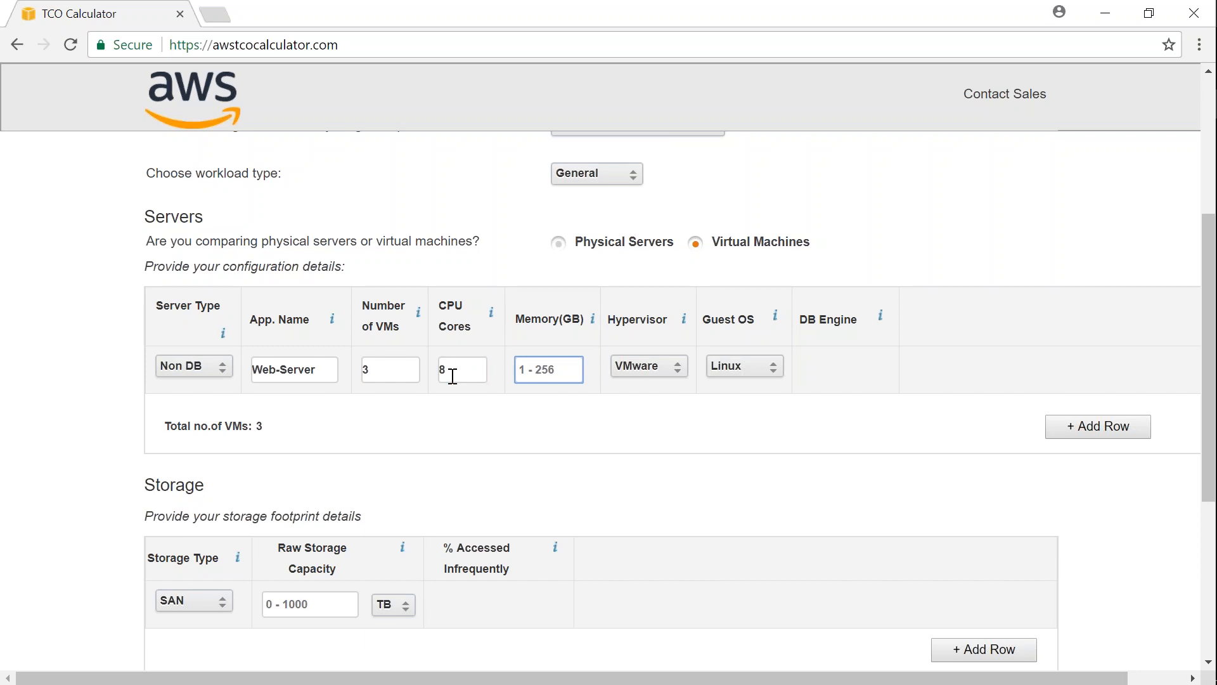
type("16")
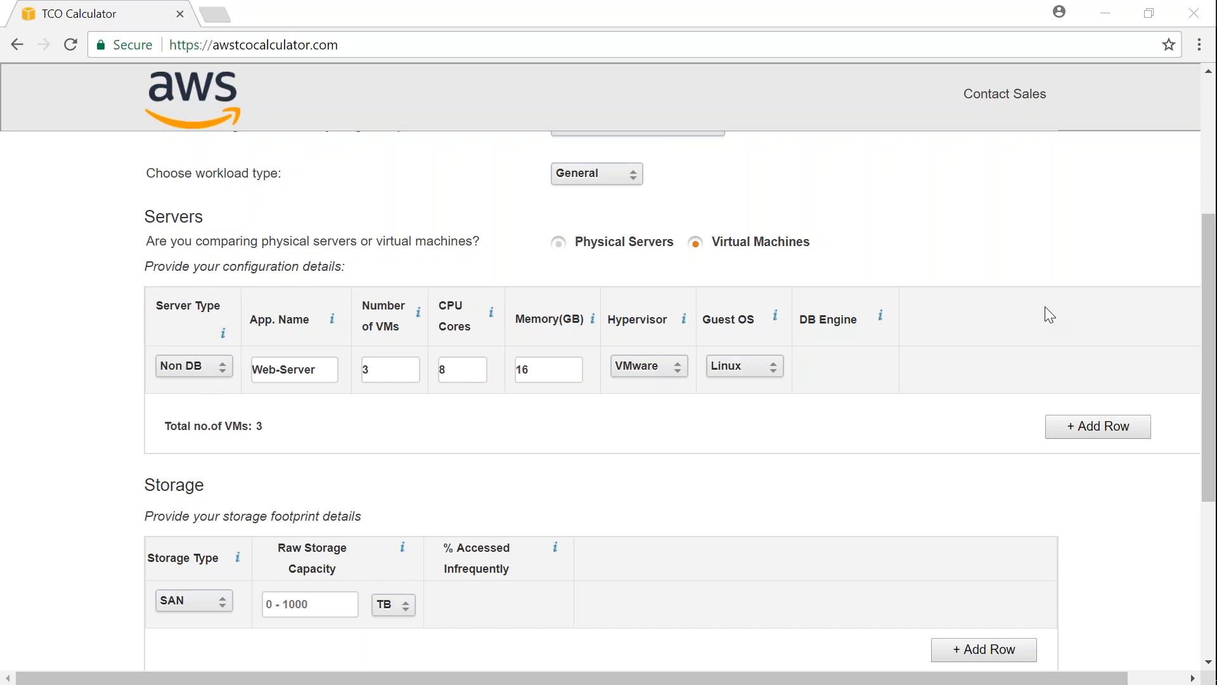
- Add a second server row named App-Servers and rename the first row's application to Web-Servers
left_click(1074, 427)
left_click(284, 417)
type("App-Servers")
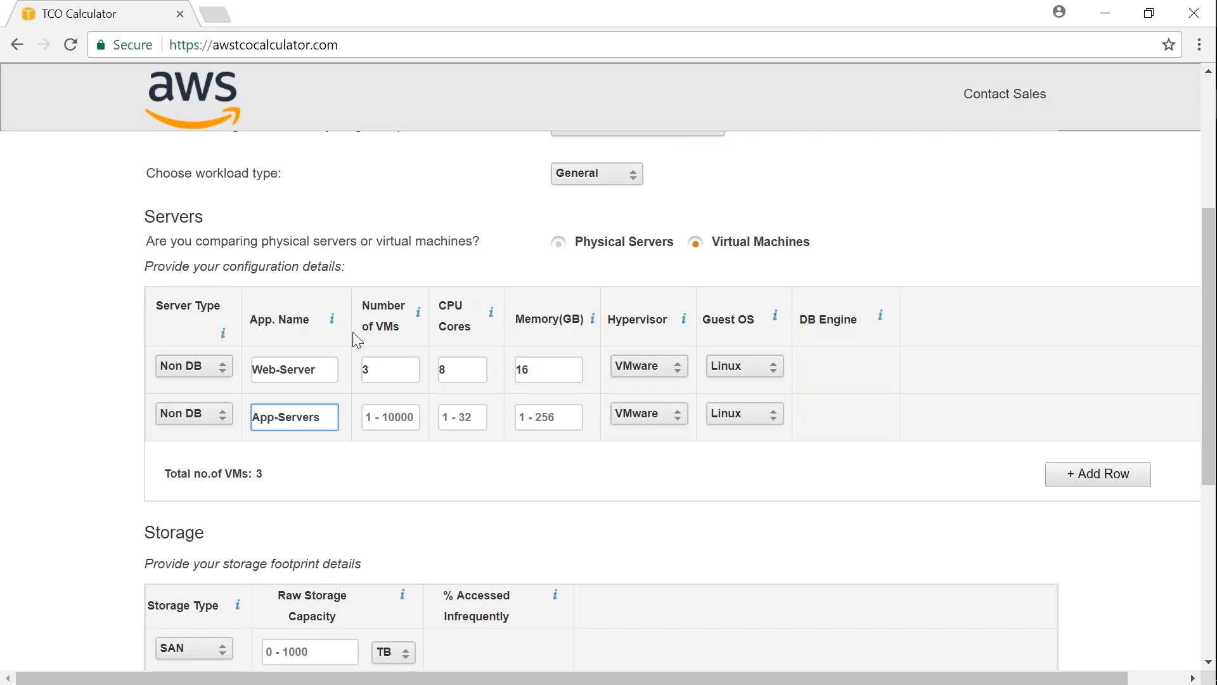
left_click(335, 369)
type("s")
- Set the App-Servers row to 2 VMs, 16 CPU cores and 32 GB of memory
left_click(384, 420)
type("2")
left_click(469, 423)
type("16")
left_click(535, 418)
type("32")
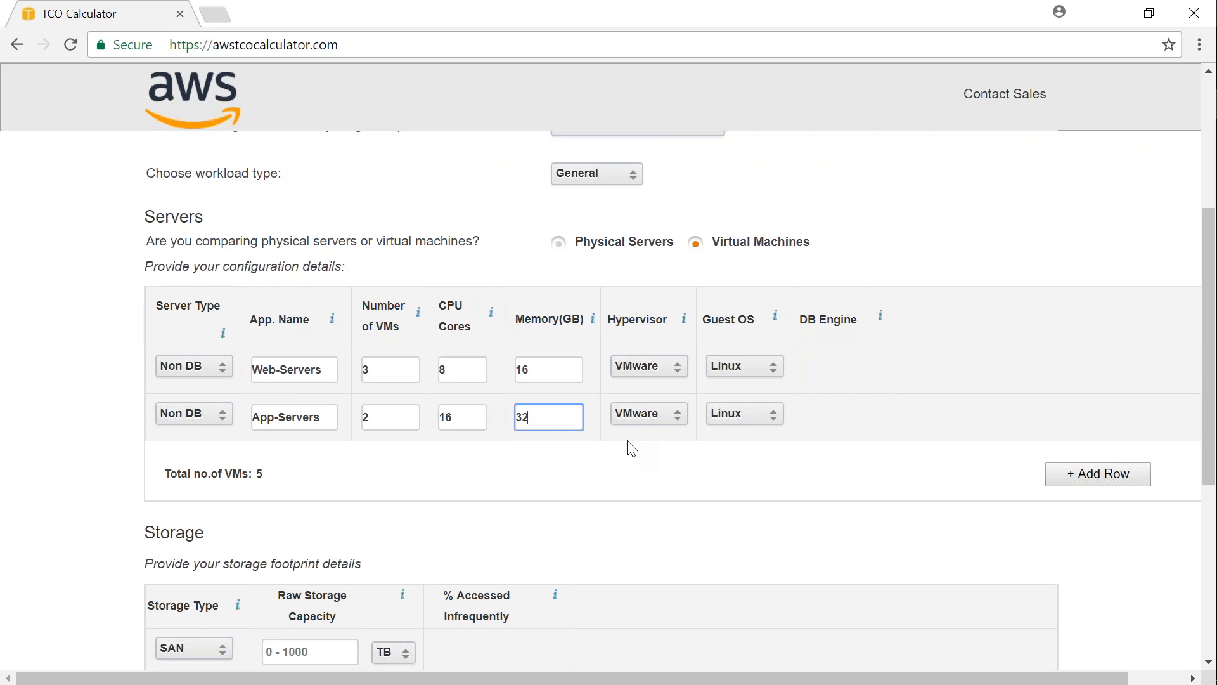
- Add a third server row with server type DB and the application name DB-Server
left_click(1125, 483)
left_click(190, 461)
left_click(181, 495)
left_click(294, 468)
type("DB-Server")
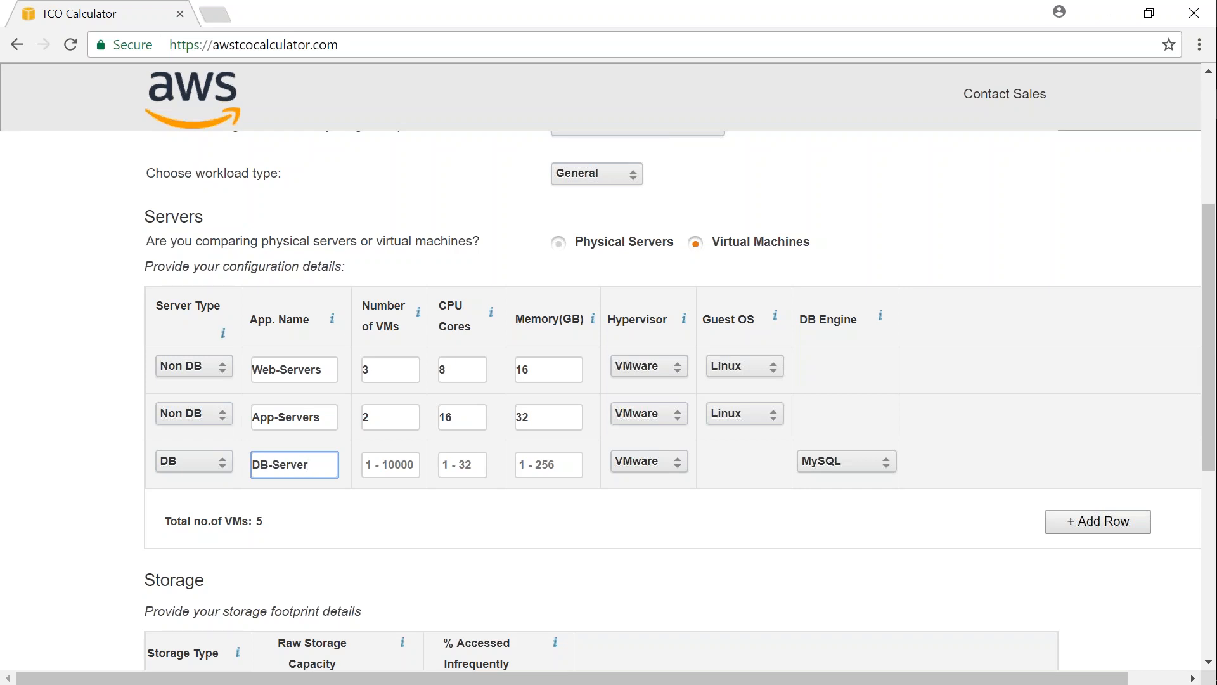
- Set the DB-Server row to 1 VM, 32 CPU cores and 64 GB of memory, keeping MySQL as the DB engine
key("Tab")
type("1")
key("Tab")
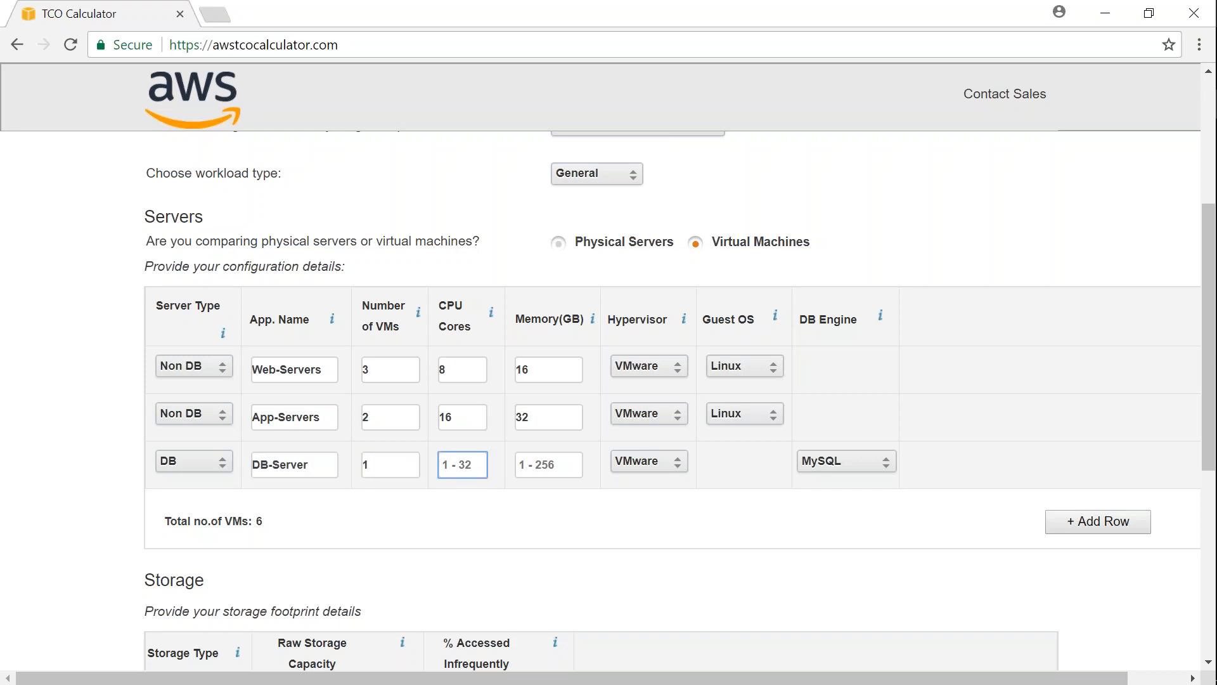
type("32")
key("Tab")
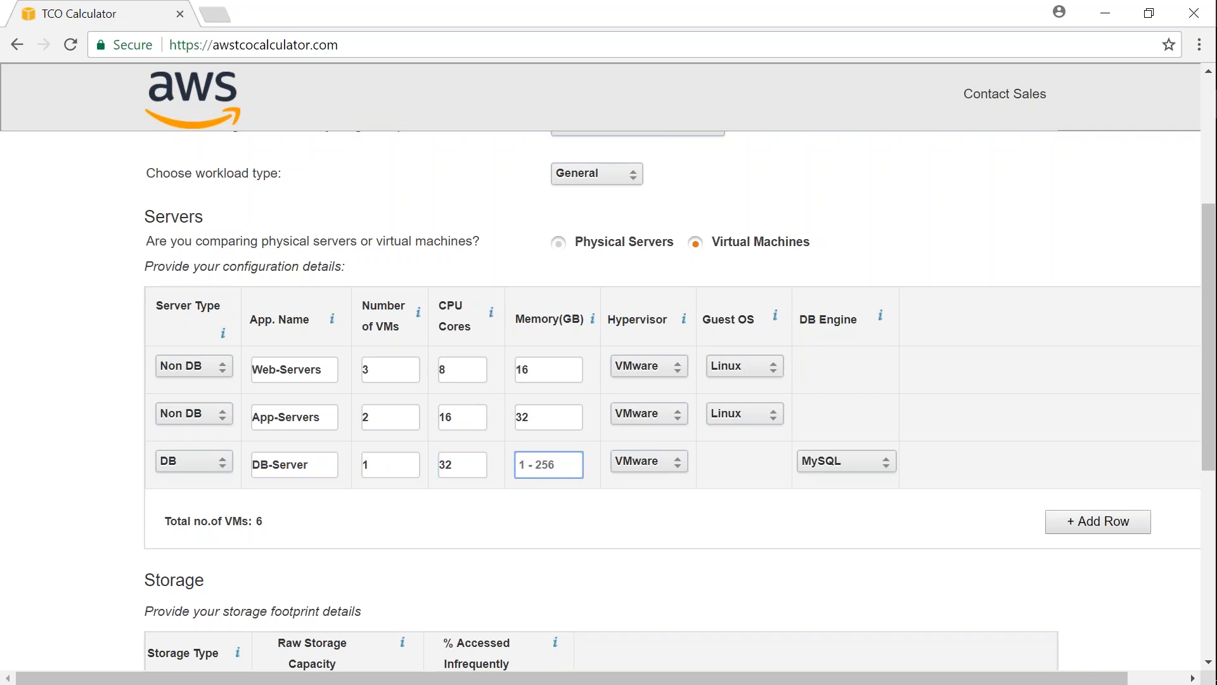
type("64")
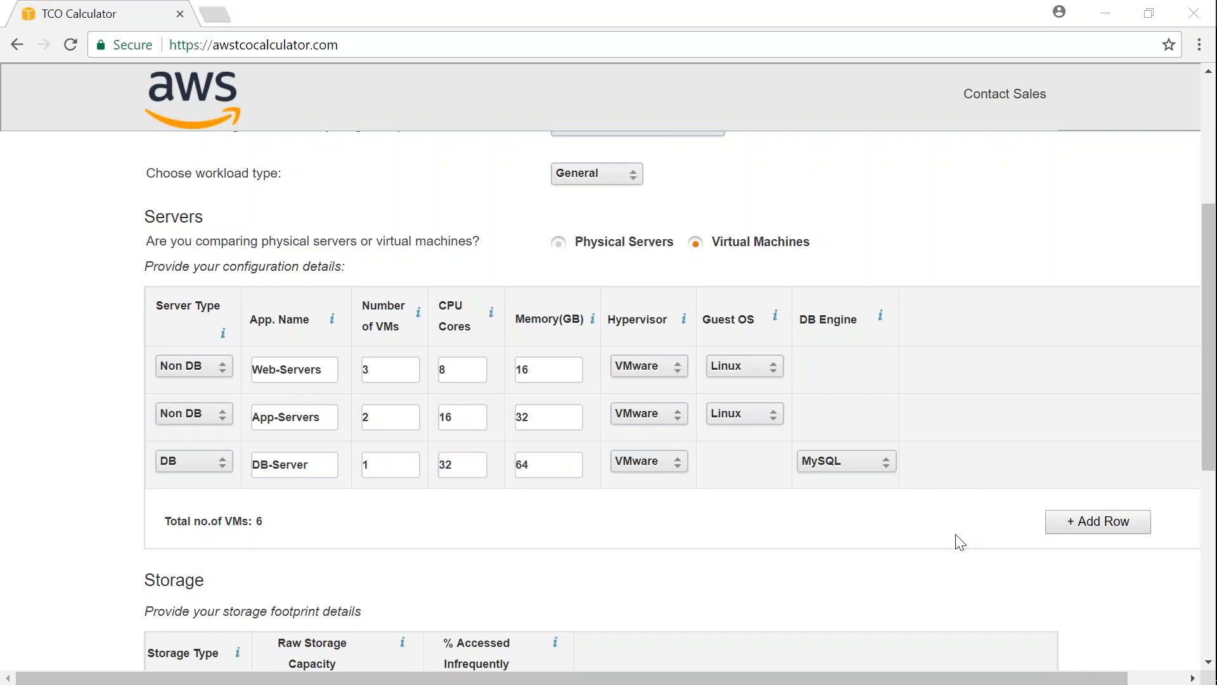
left_click(877, 465)
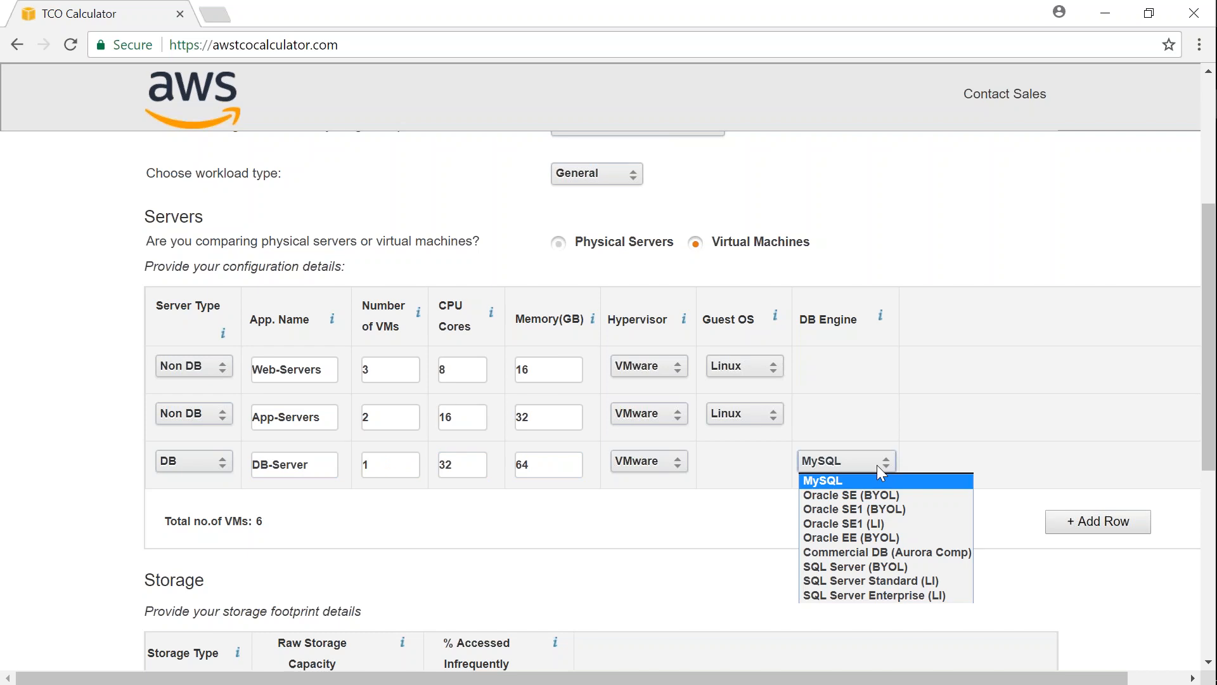
left_click(1008, 475)
- Set the first SAN storage row's raw capacity to 8 GB
scroll(913, 497, "down", 3)
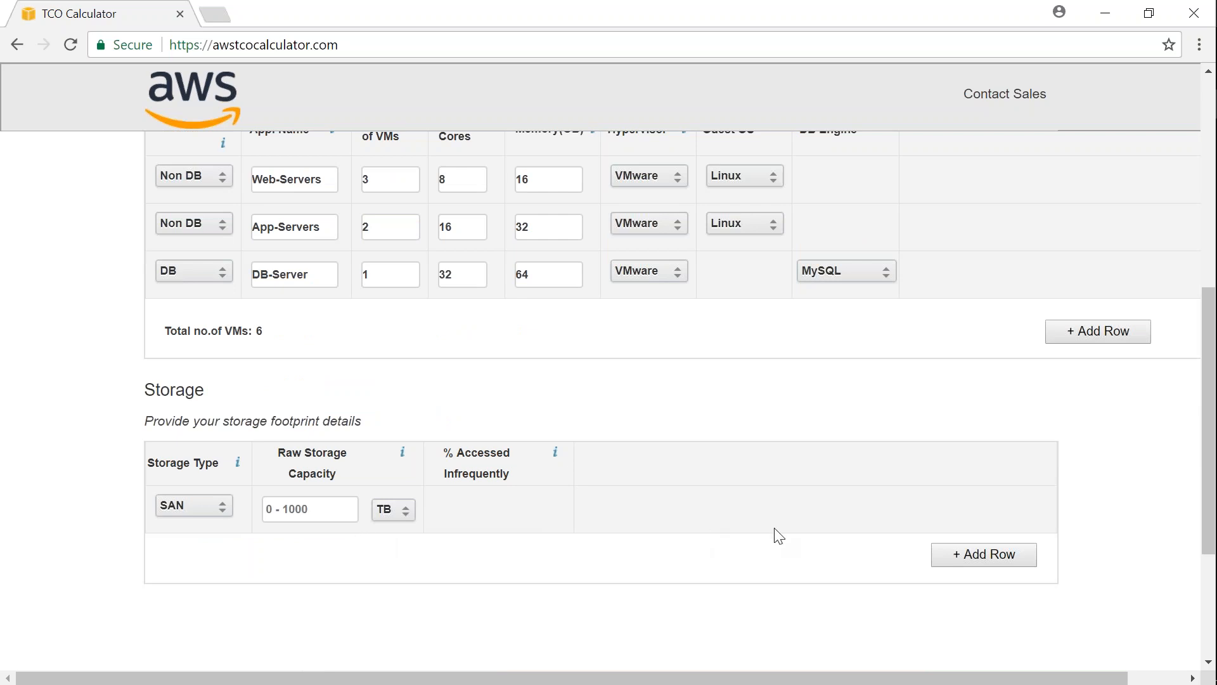
left_click(313, 512)
type("8")
left_click(399, 511)
left_click(393, 543)
left_click(320, 516)
type("8")
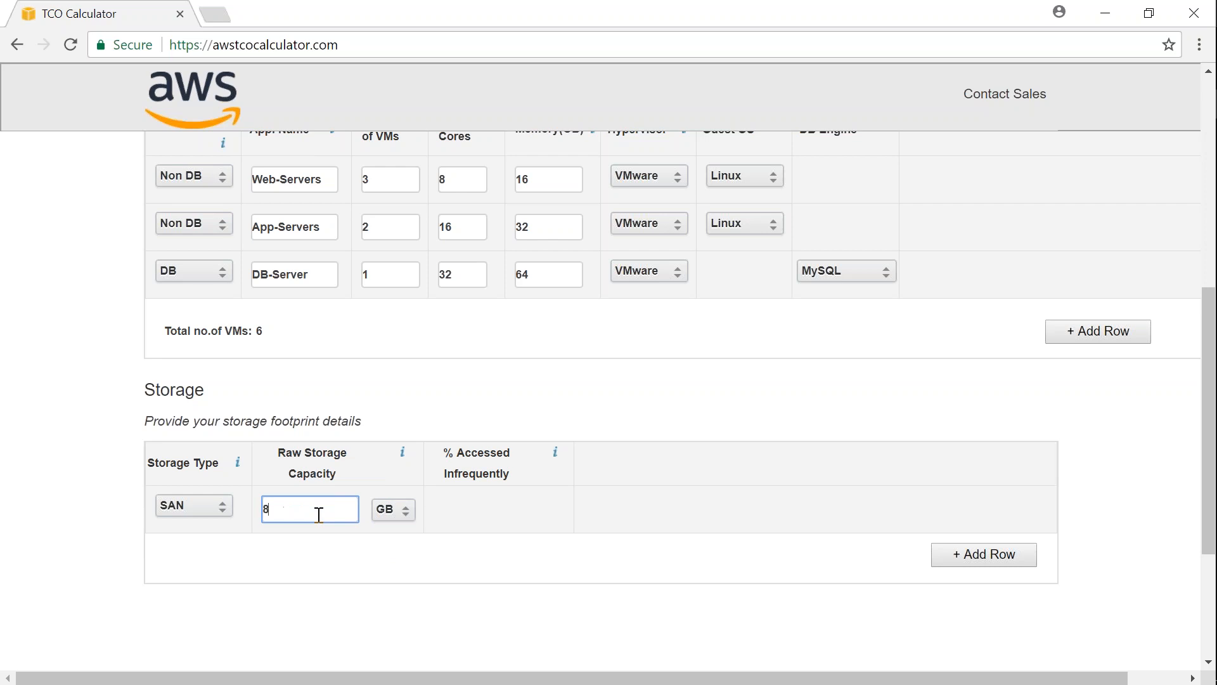
left_click(514, 537)
- Add a second SAN storage row with a raw capacity of 32 GB
scroll(521, 579, "down", 3)
left_click(984, 364)
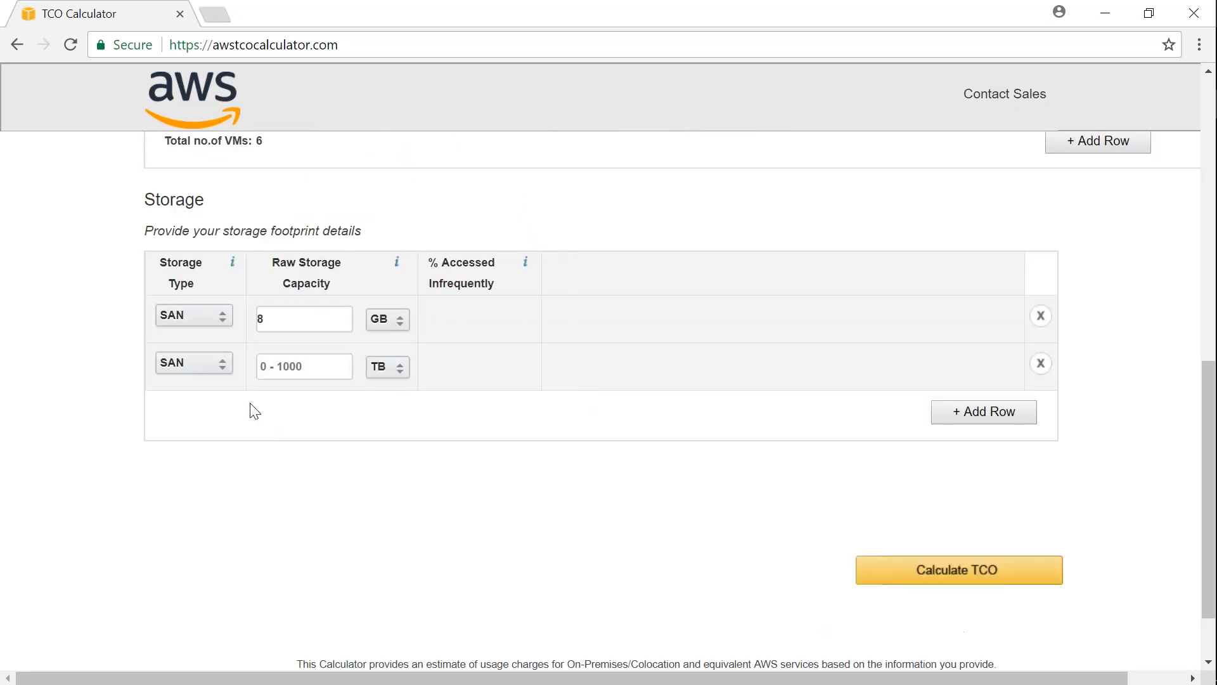
left_click(289, 367)
type("32")
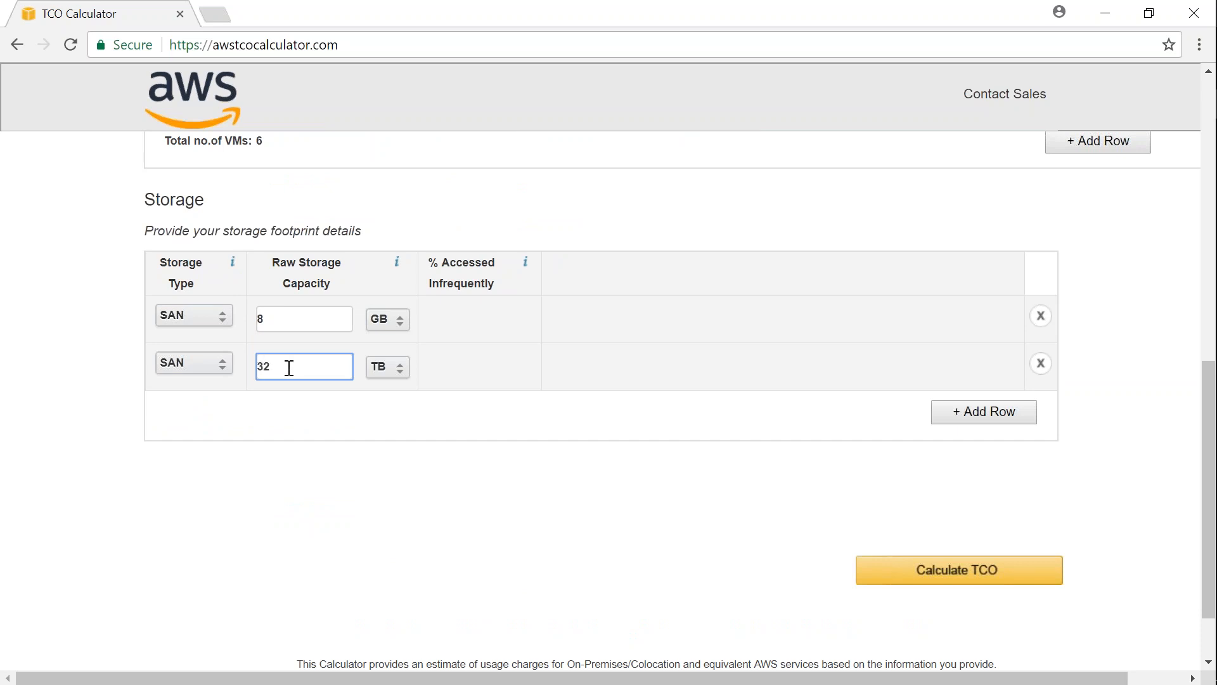
left_click(382, 367)
left_click(390, 403)
left_click(307, 369)
type("32")
left_click(494, 388)
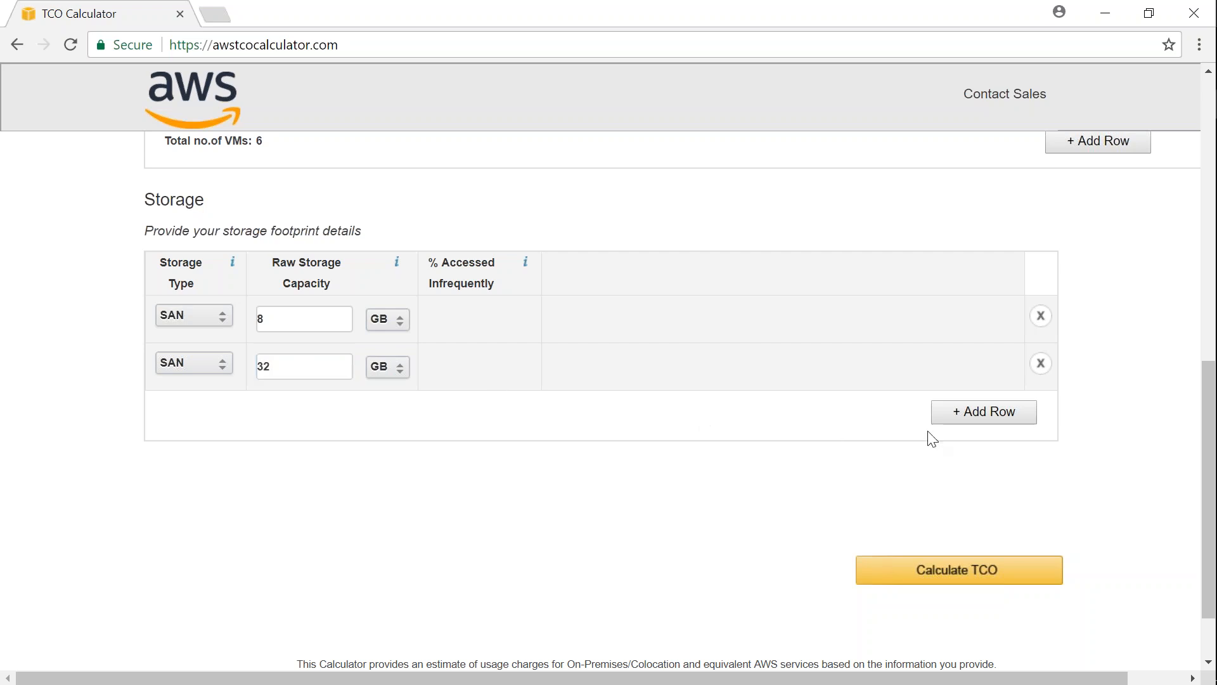
- Add a third SAN storage row with a raw capacity of 1 TB, and calculate the TCO
left_click(967, 413)
left_click(298, 415)
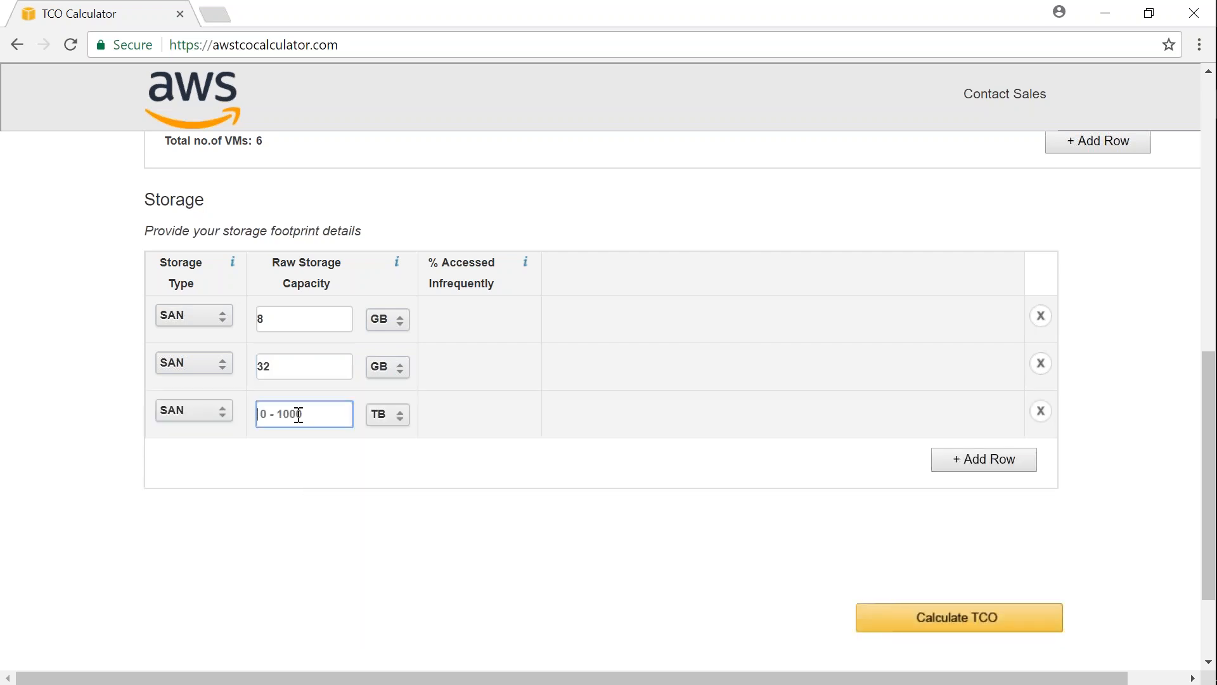
type("1")
left_click(483, 417)
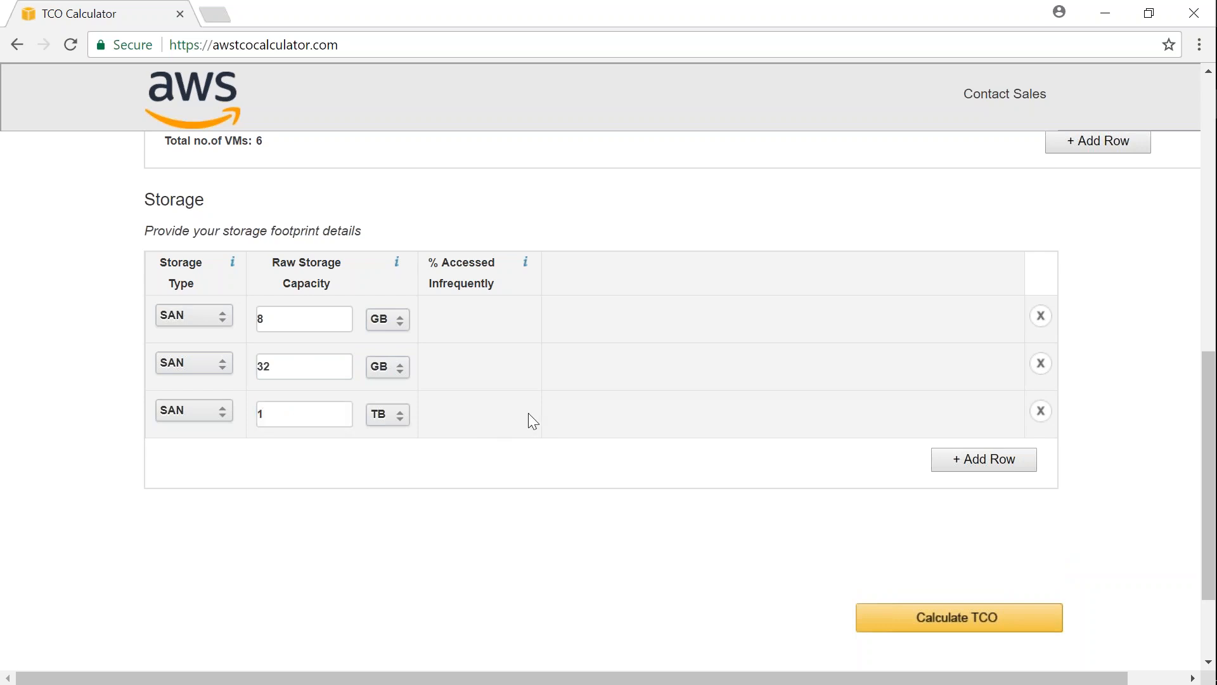
scroll(543, 417, "down", 2)
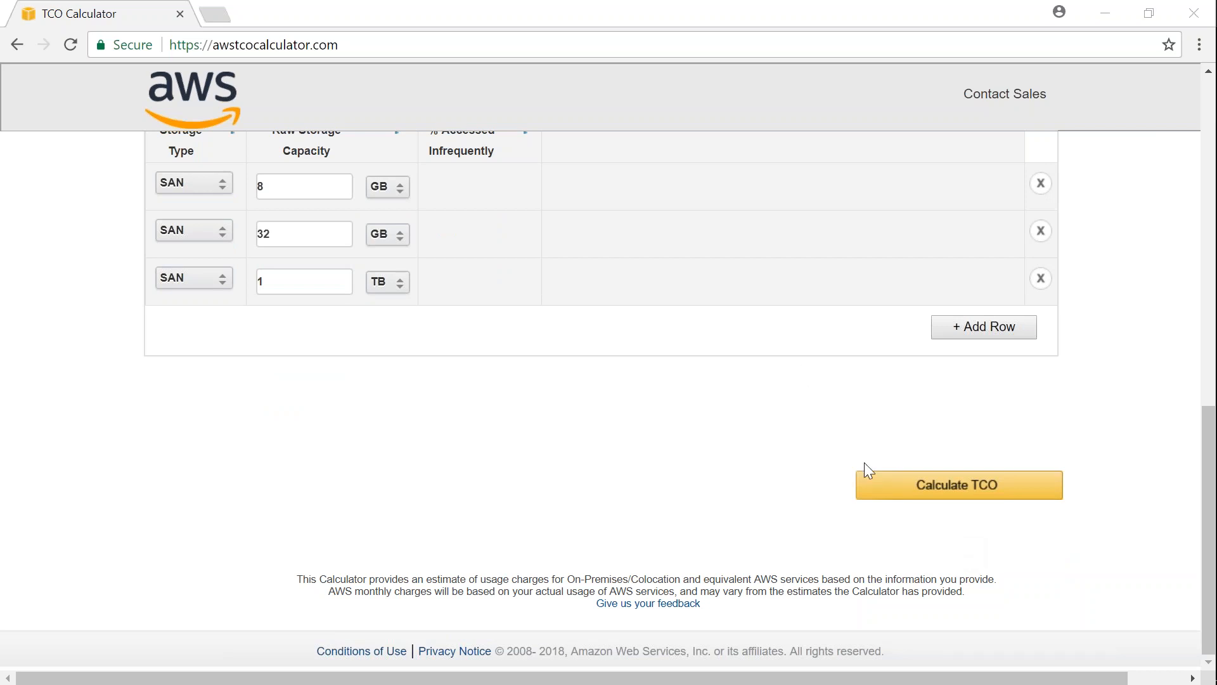
left_click(876, 486)
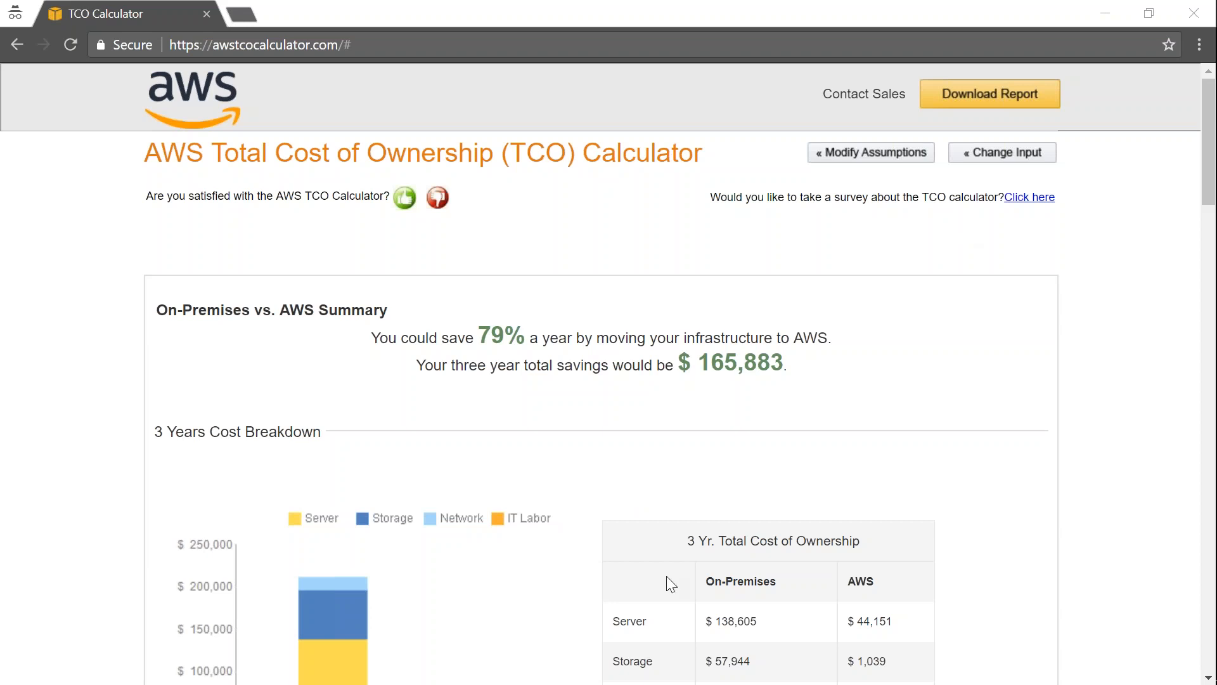
- Examine the report's three-year cost comparison, environment details with matched AWS instances, and the server, storage and network cost breakdown
scroll(667, 576, "down", 3)
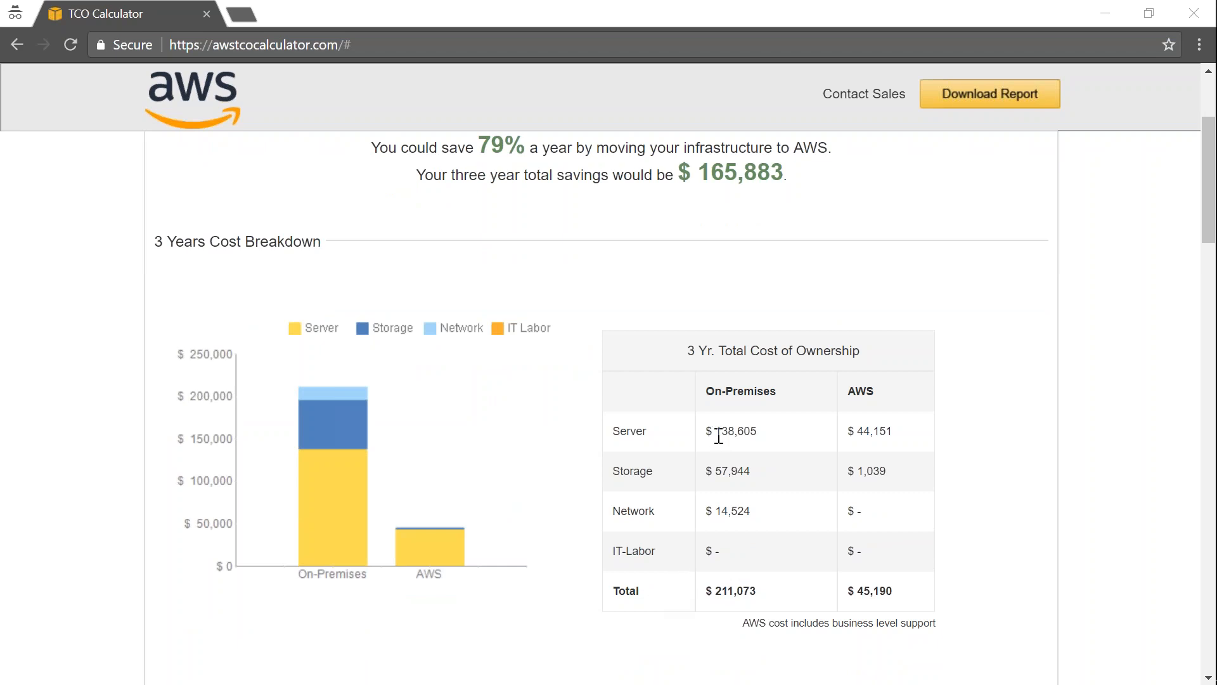
left_click_drag(716, 436, 758, 435)
key("alt+Tab")
scroll(753, 563, "down", 6)
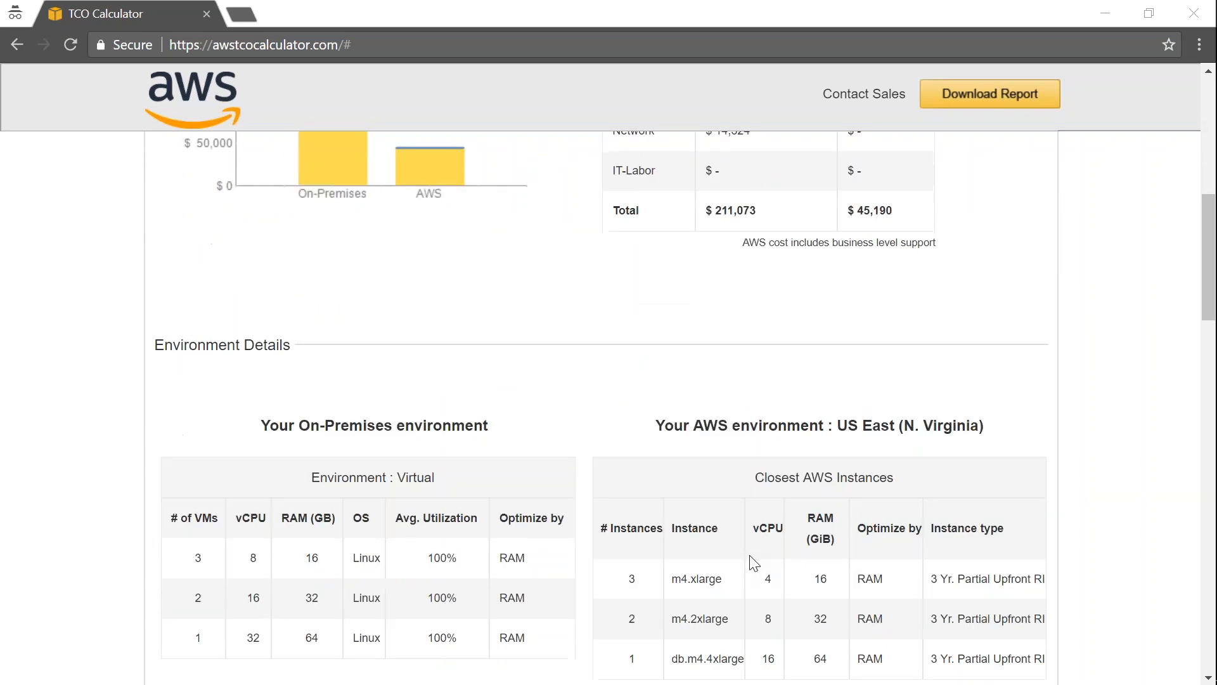
scroll(753, 563, "down", 1)
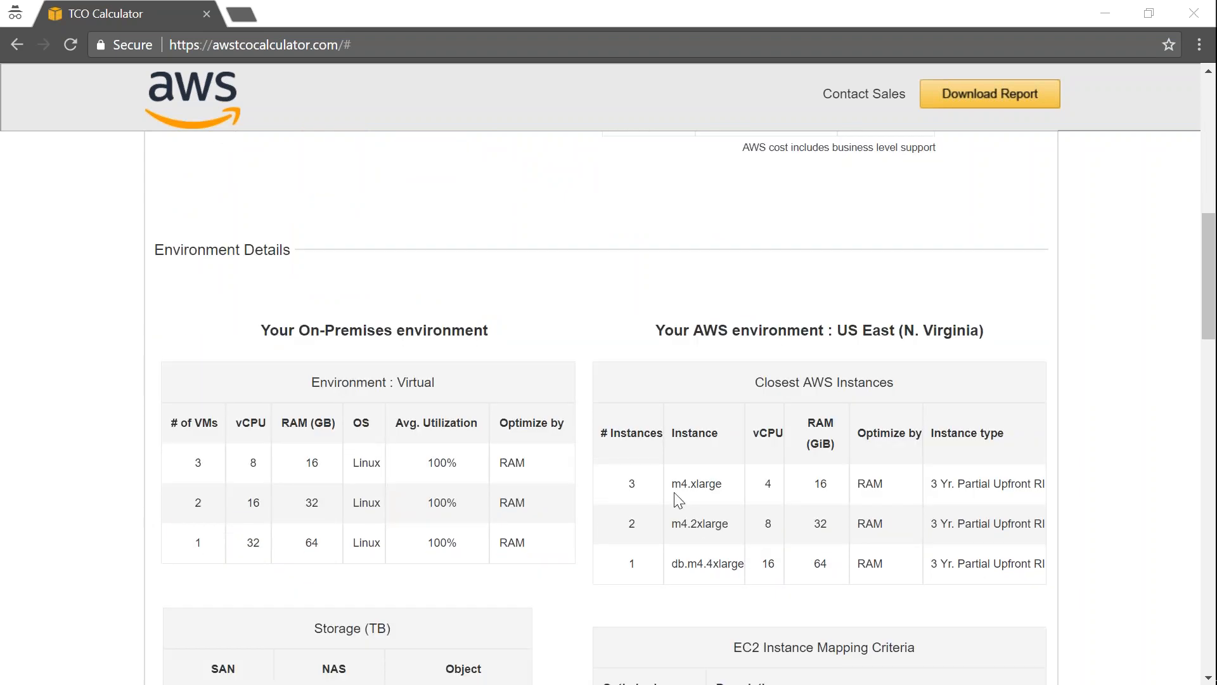
left_click_drag(672, 483, 733, 488)
scroll(740, 523, "down", 10)
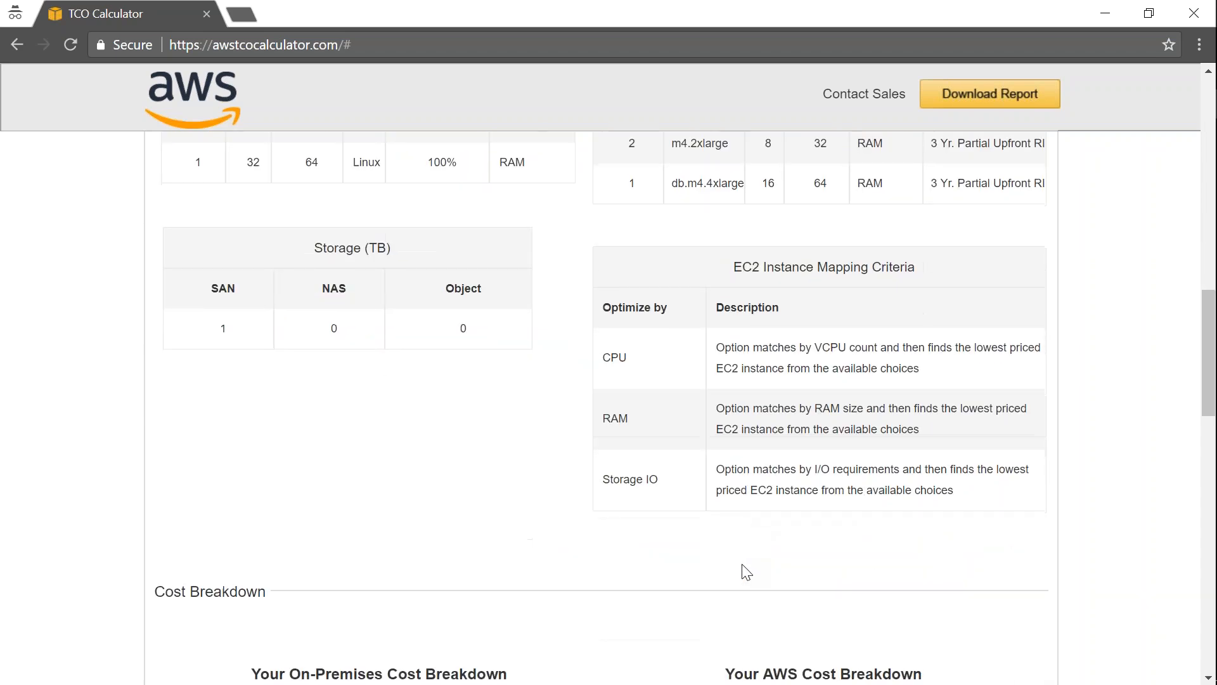
scroll(741, 565, "down", 3)
scroll(740, 596, "down", 2)
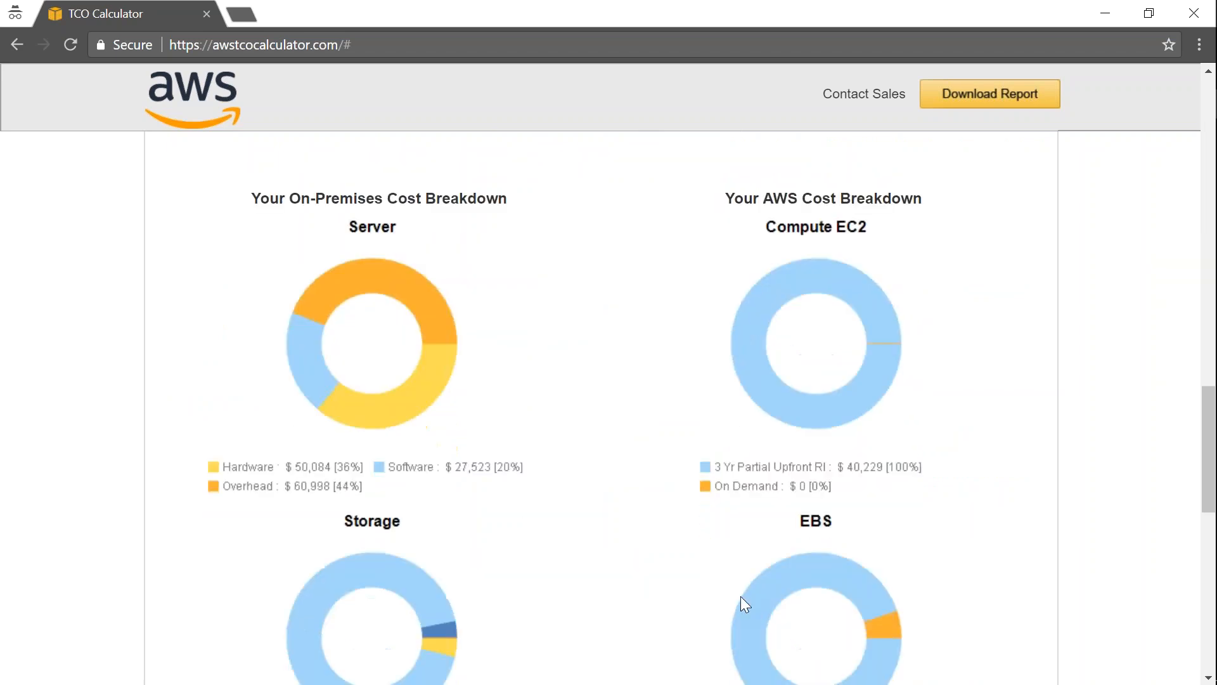
scroll(740, 596, "down", 6)
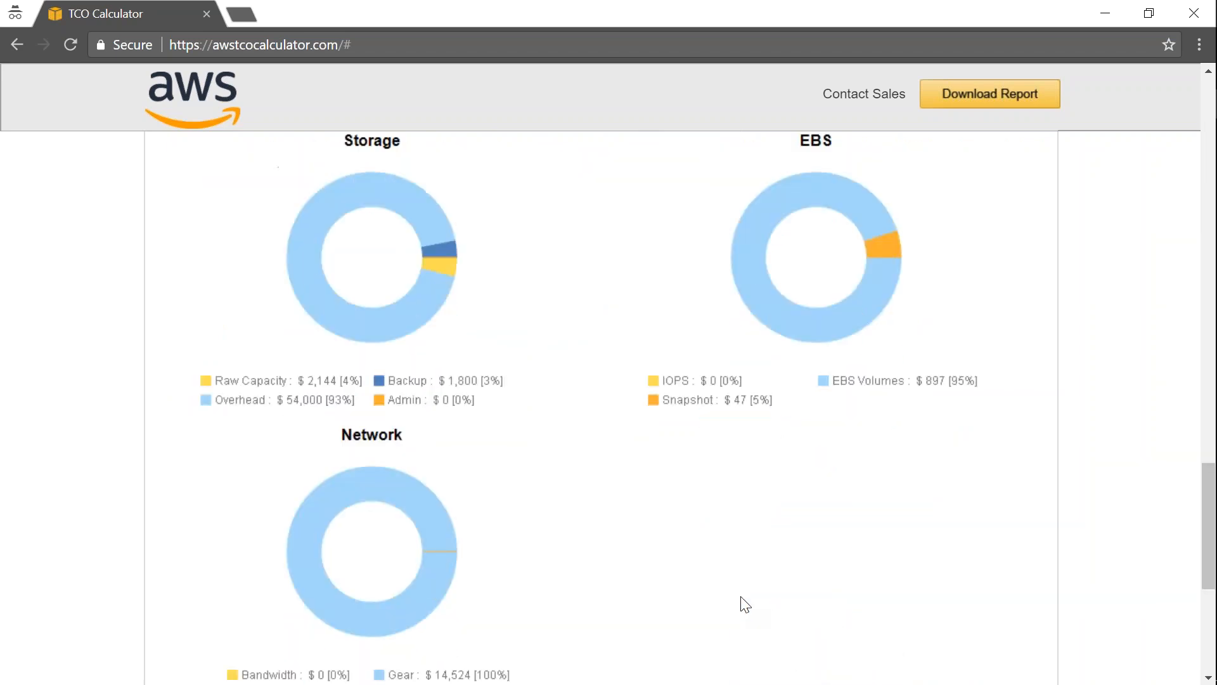